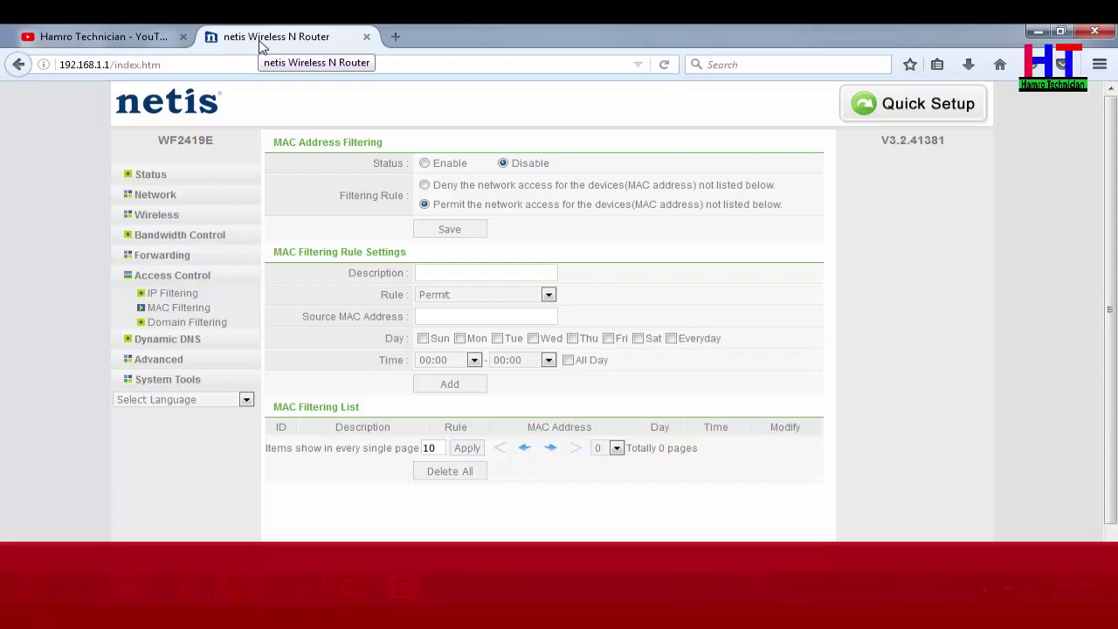
- Run ipconfig/all in a Command Prompt to look up the computer's physical address, and close the prompt
key(super+r)
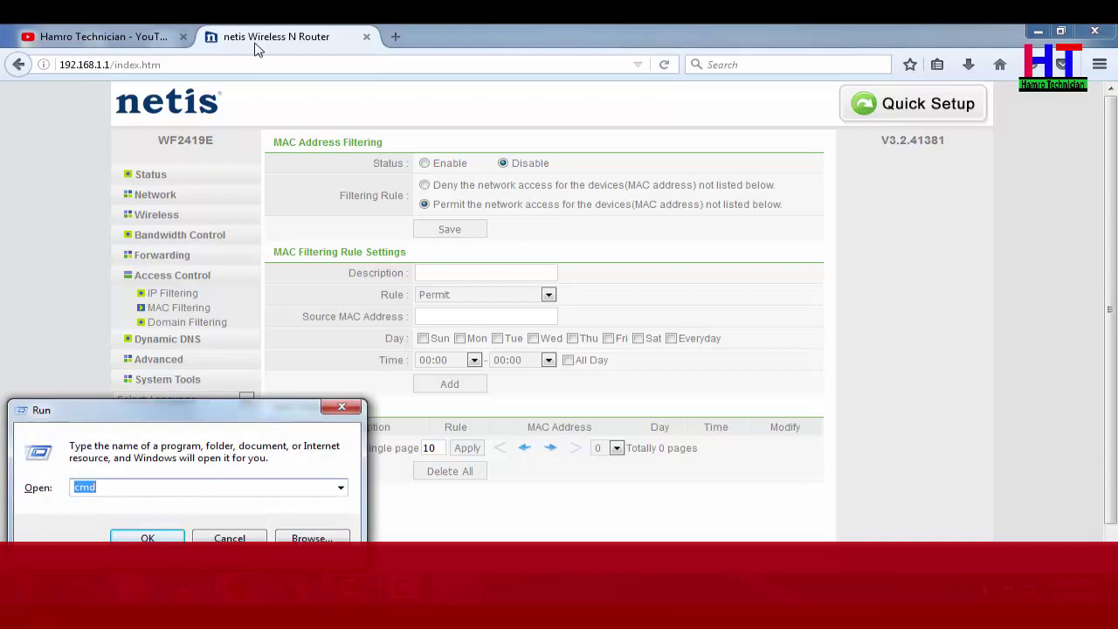
text(cmd)
key(Return)
text(ipconfig/all)
key(Return)
scroll(294, 276, up, 5)
scroll(291, 270, up, 8)
scroll(303, 247, up, 10)
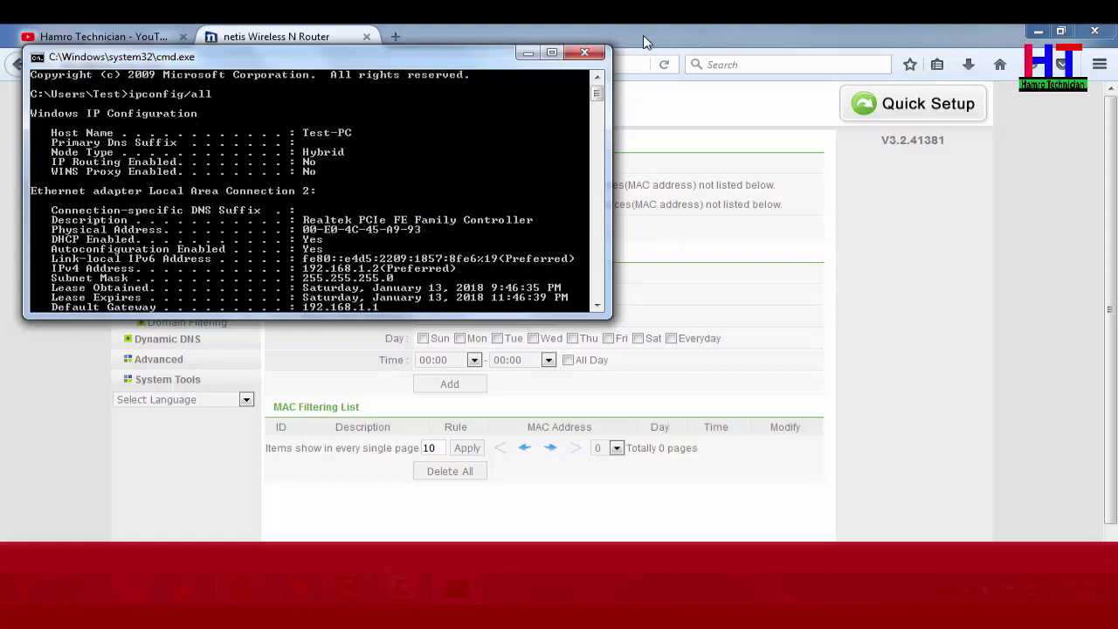
click(585, 54)
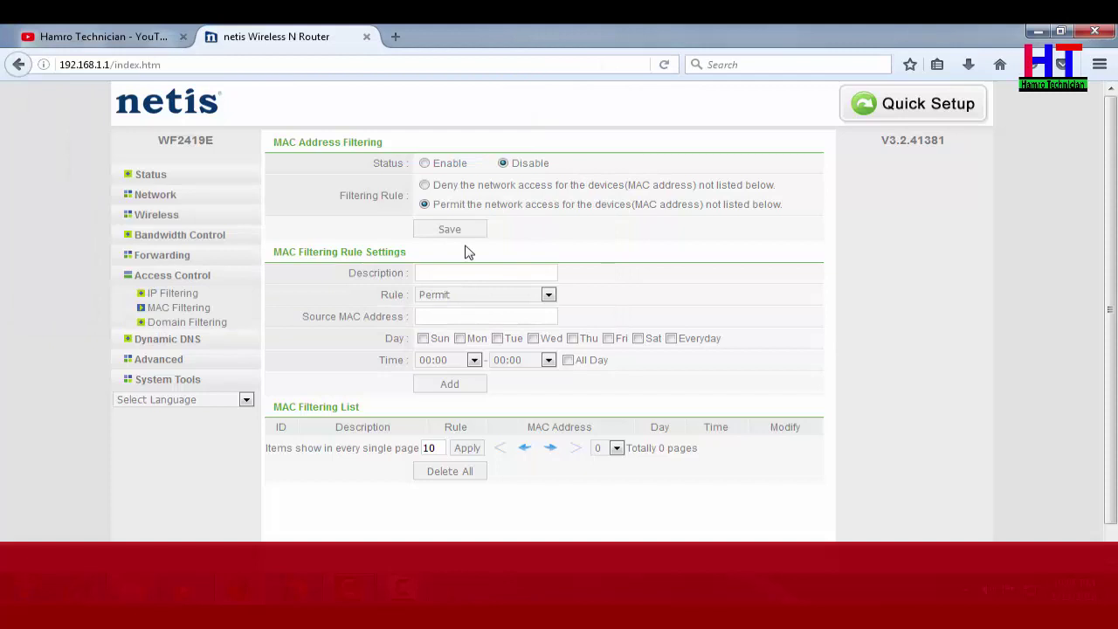
click(453, 278)
scroll(453, 280, down, 1)
click(453, 280)
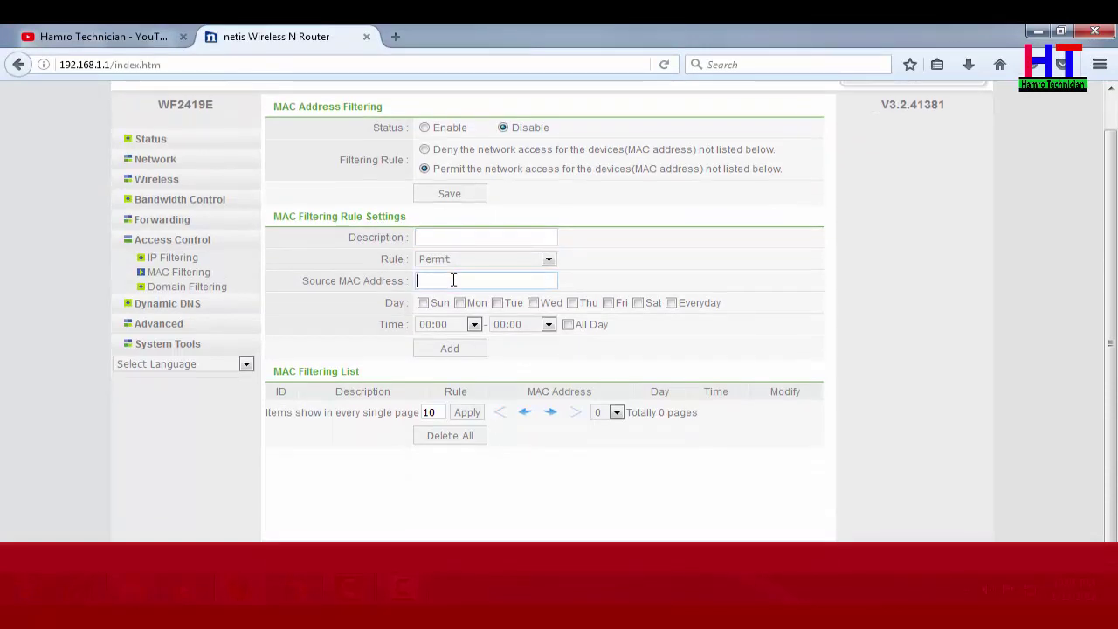
text(00:e0:4c:45:a9:93)
text(mymac)
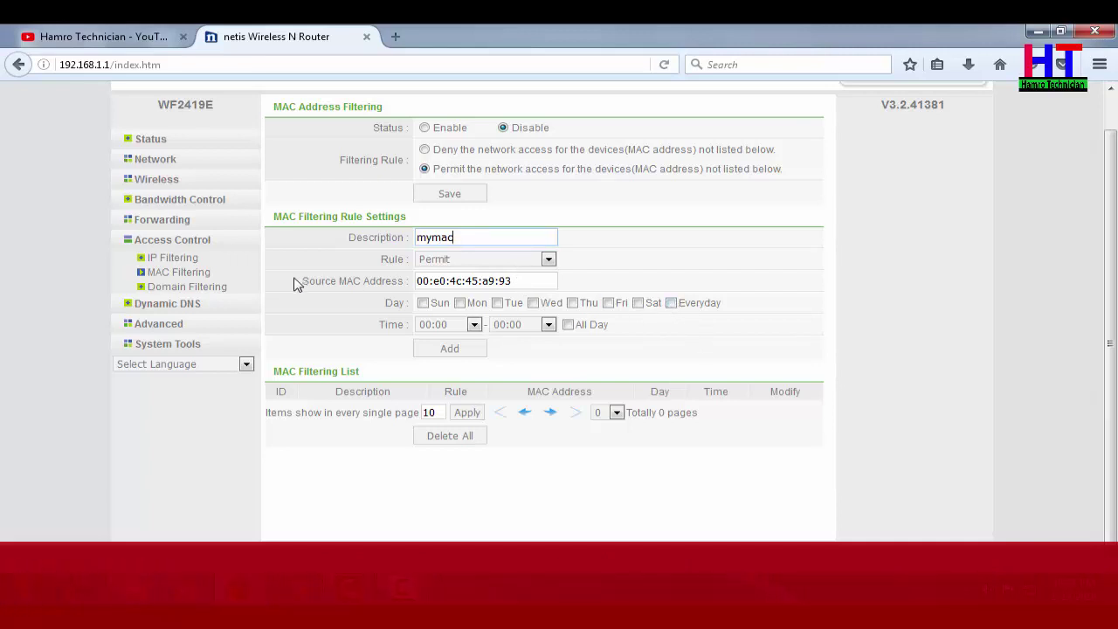
click(671, 304)
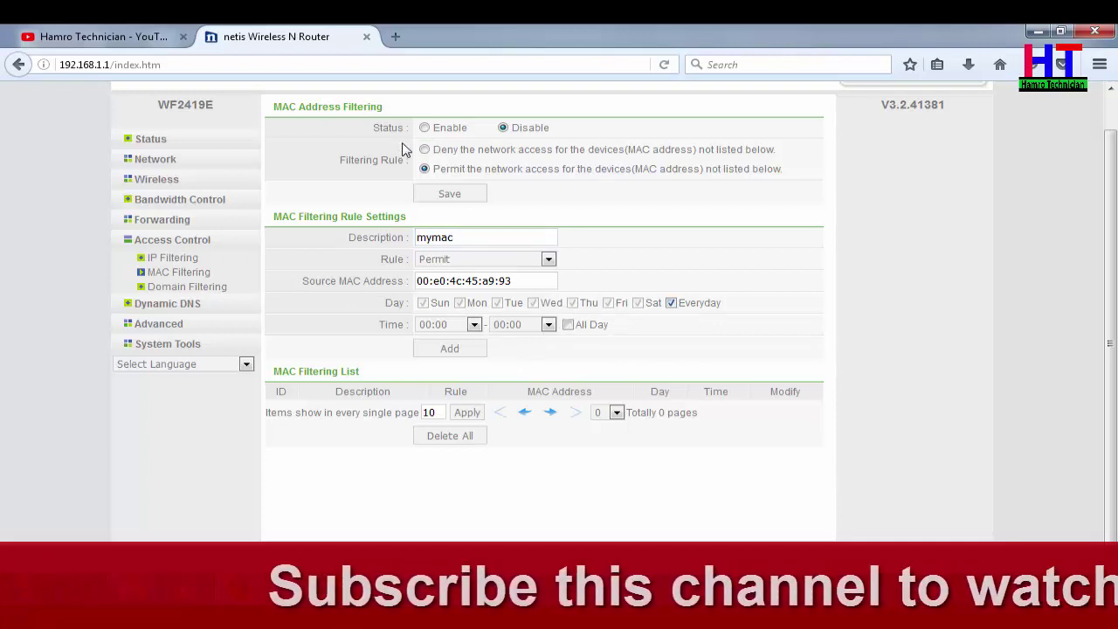
- Add the mymac rule to the list, and save MAC address filtering as enabled with access denied to devices not listed
click(447, 128)
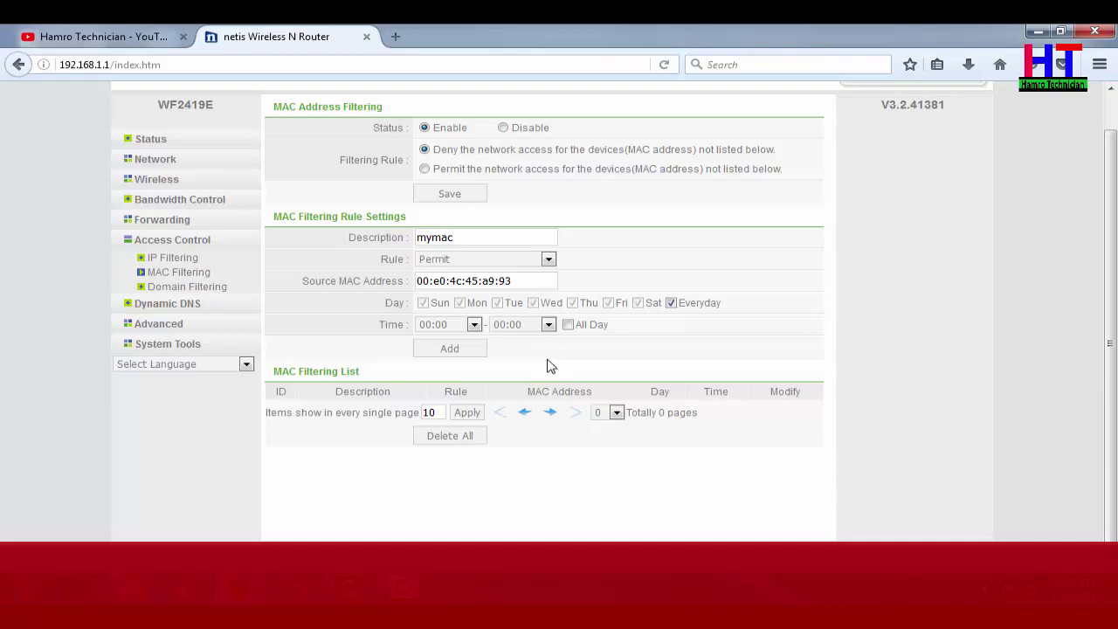
click(459, 353)
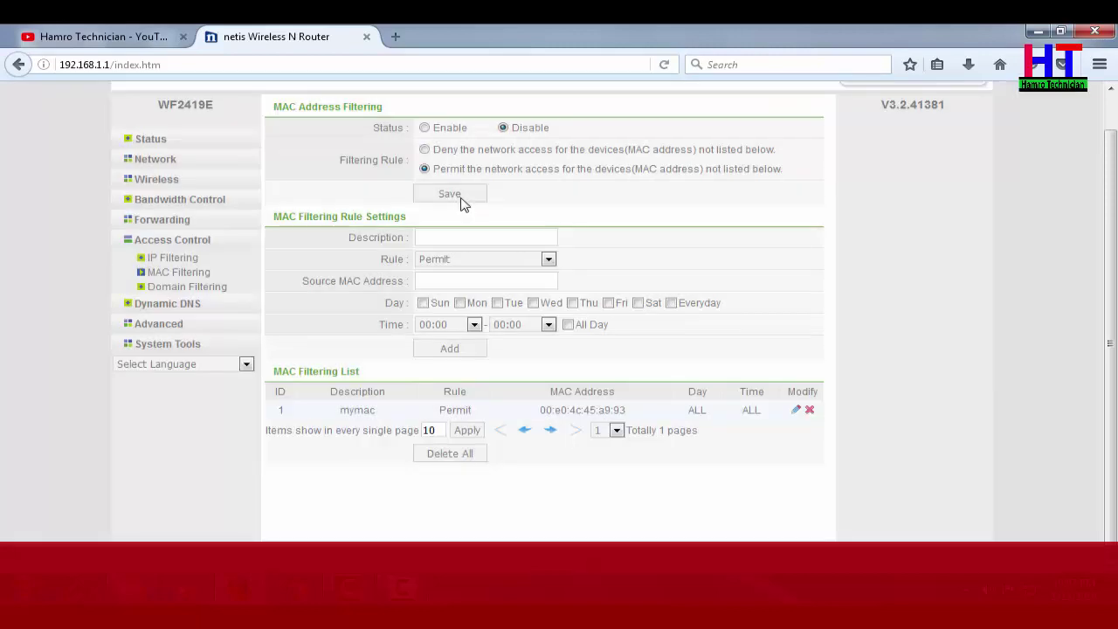
click(460, 196)
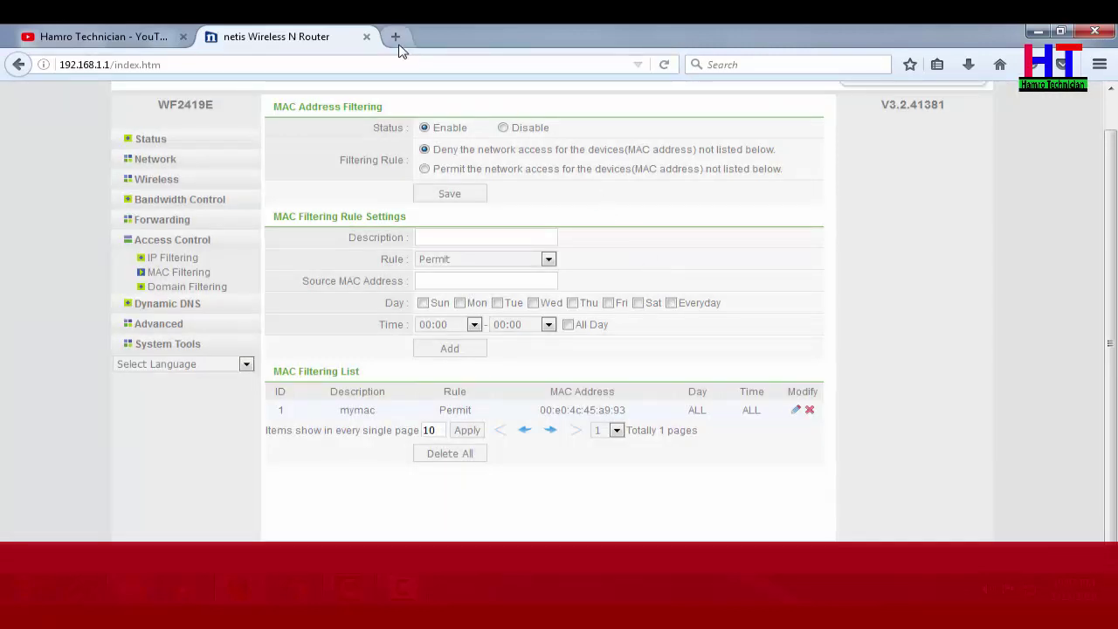
- Load youtube.com in a new browser tab to test the computer's internet access
click(396, 38)
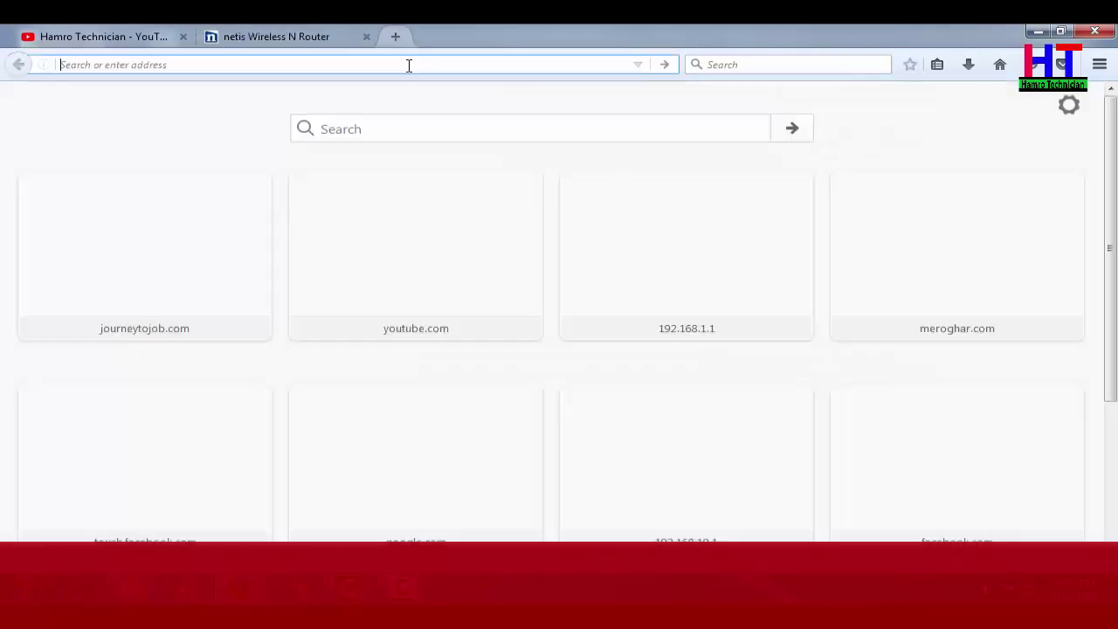
text(youtube.com/)
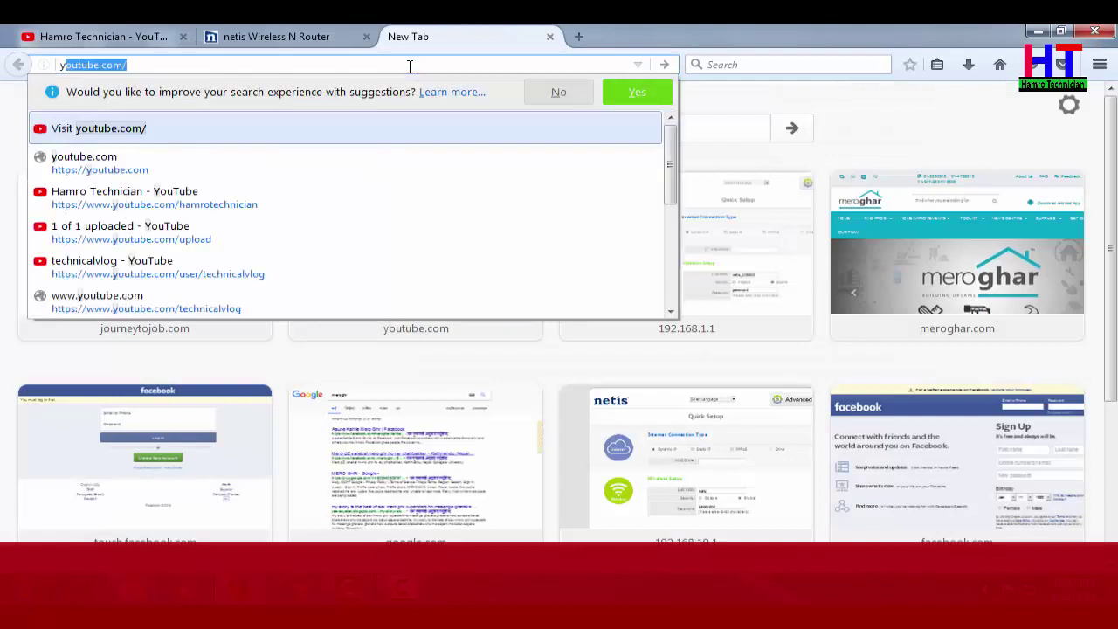
key(Return)
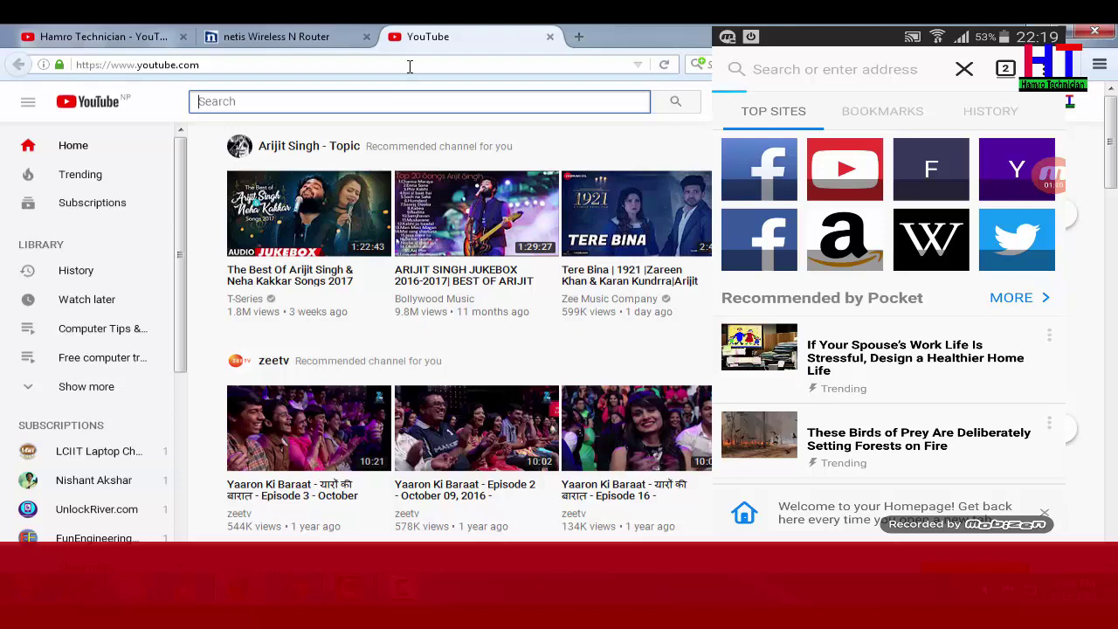
- Copy the MAC address of the client at 192.168.1.4 from the DHCP client list in the router's LAN settings
click(305, 35)
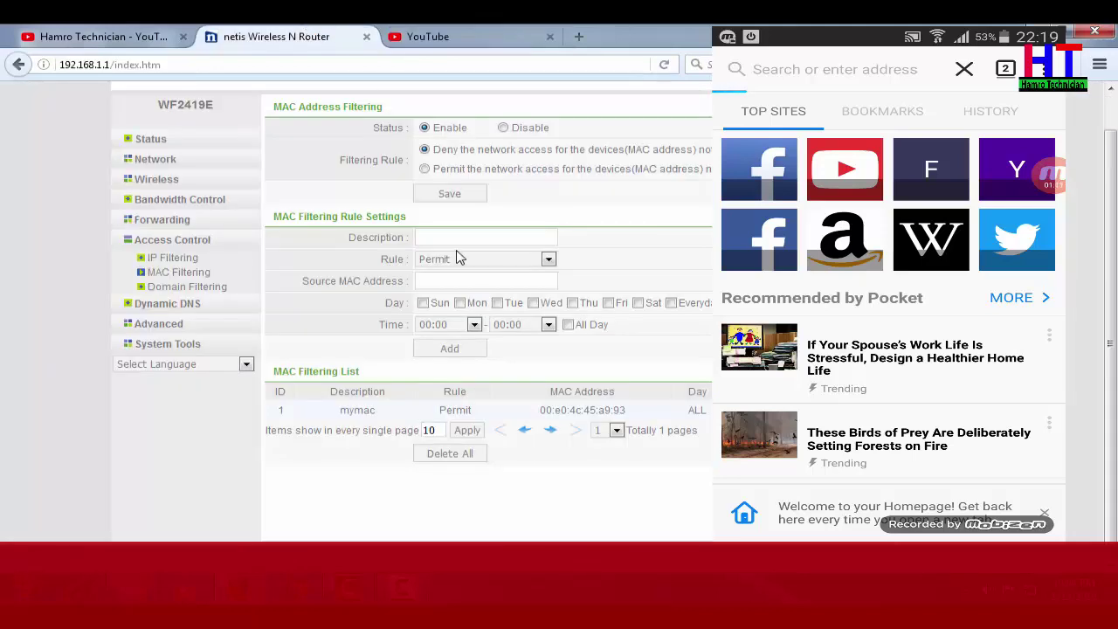
scroll(460, 258, up, 1)
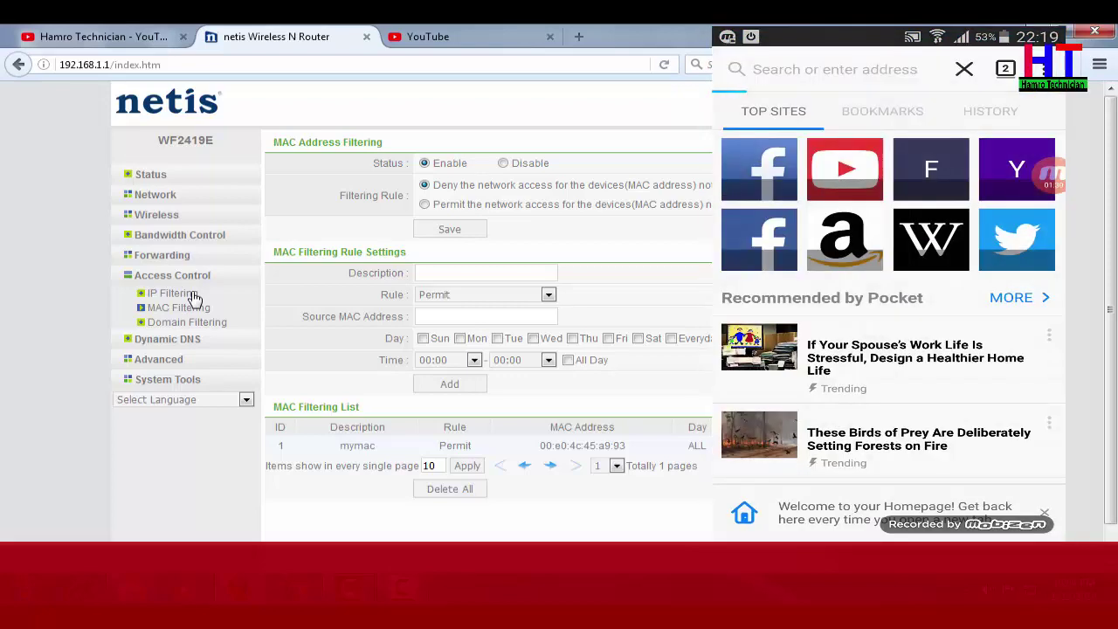
click(173, 218)
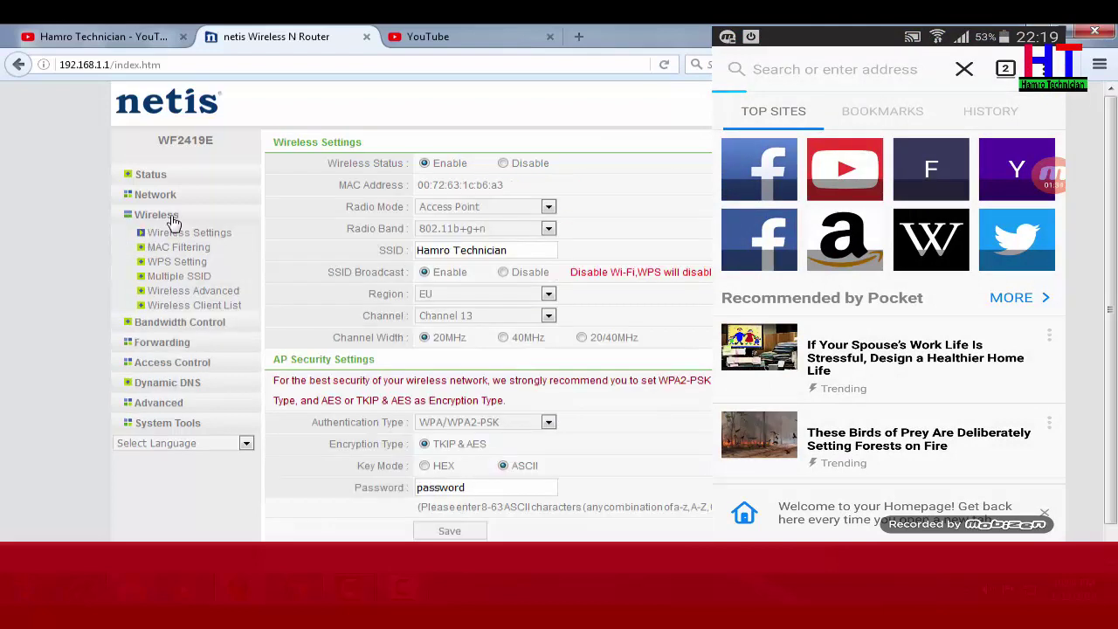
click(164, 197)
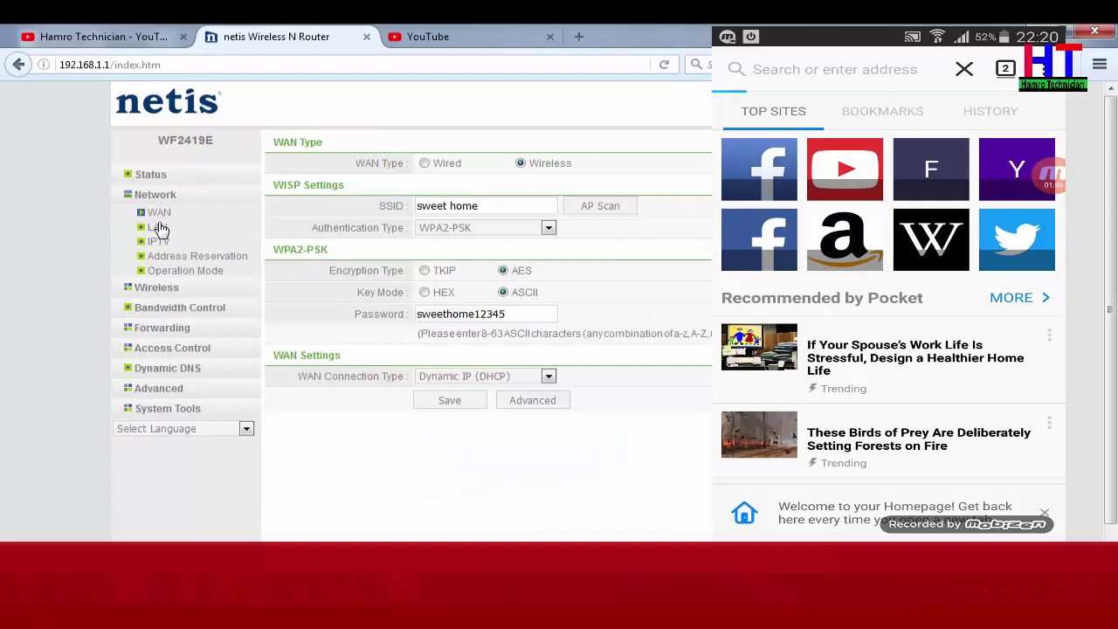
click(159, 230)
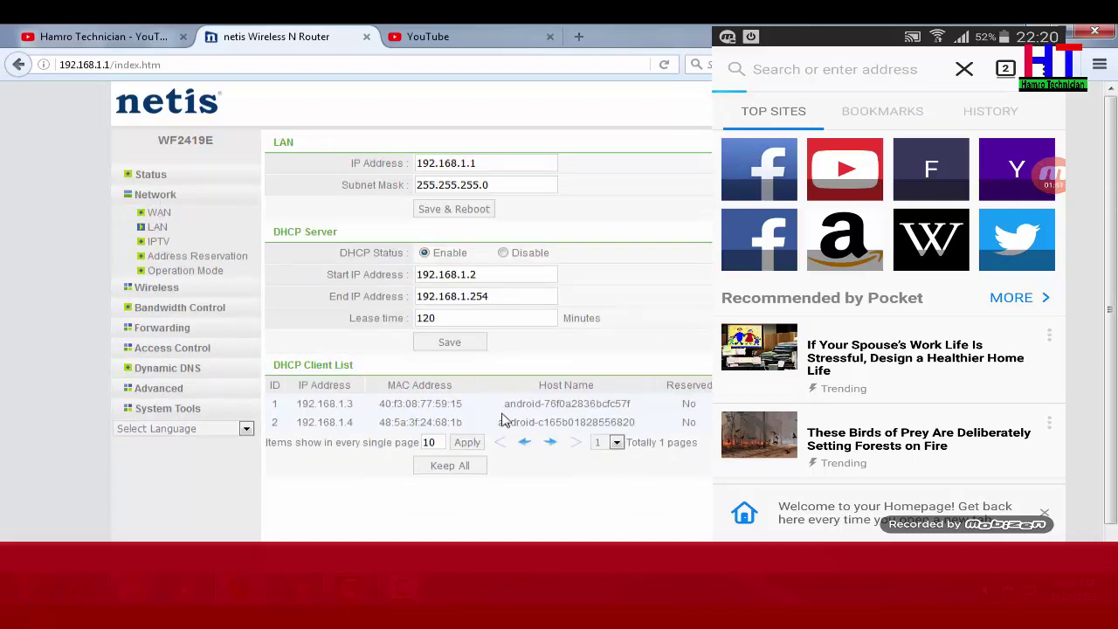
double_click(351, 423)
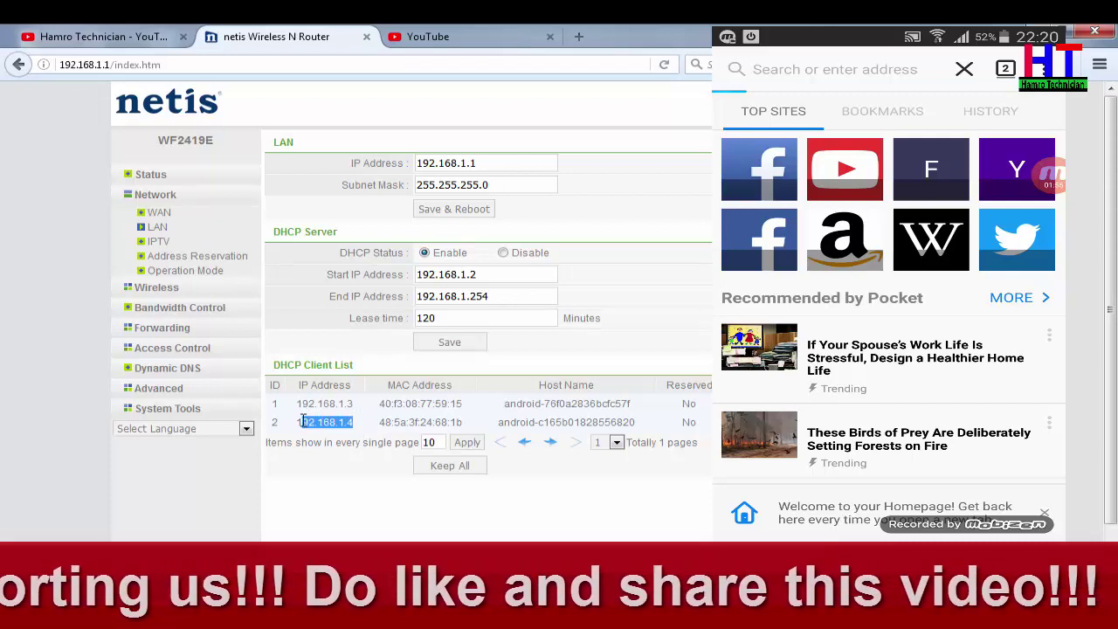
drag(431, 425, 457, 422)
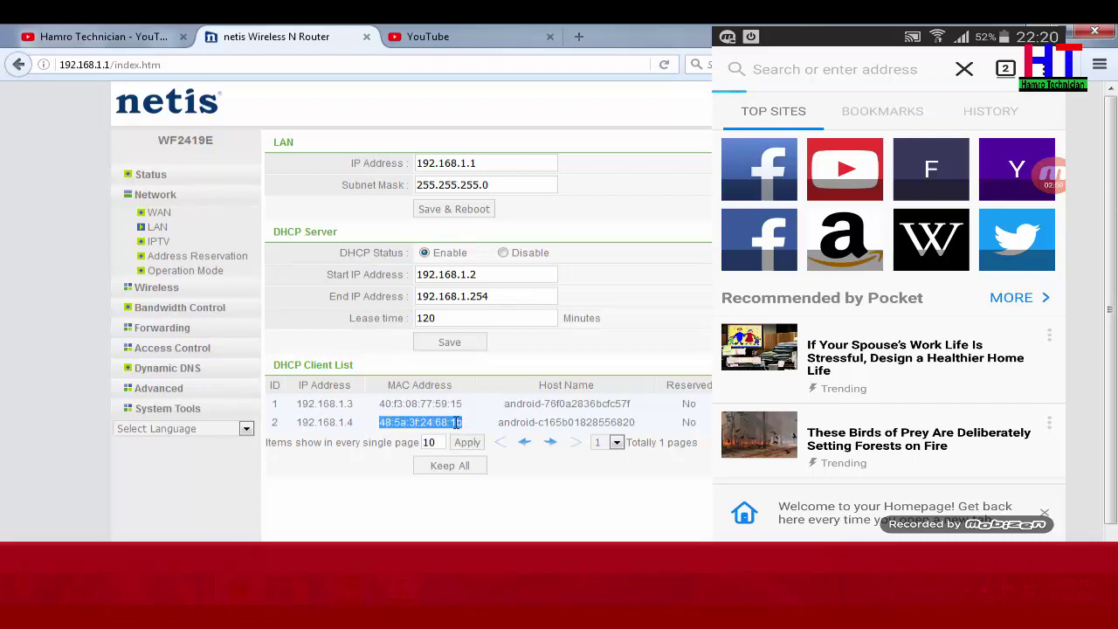
right_click(457, 422)
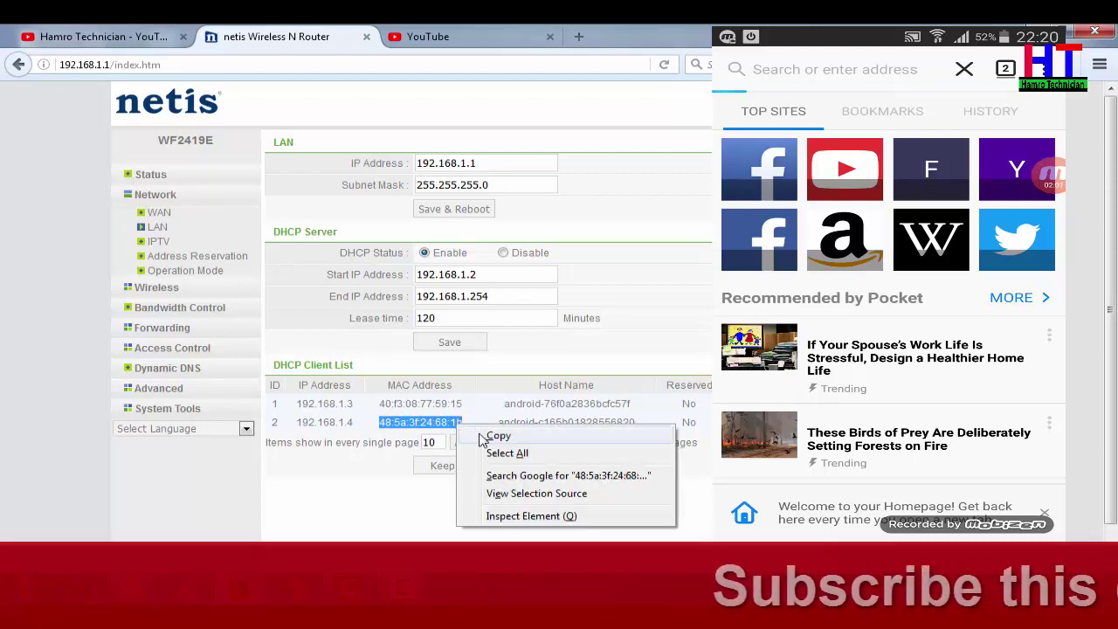
click(499, 436)
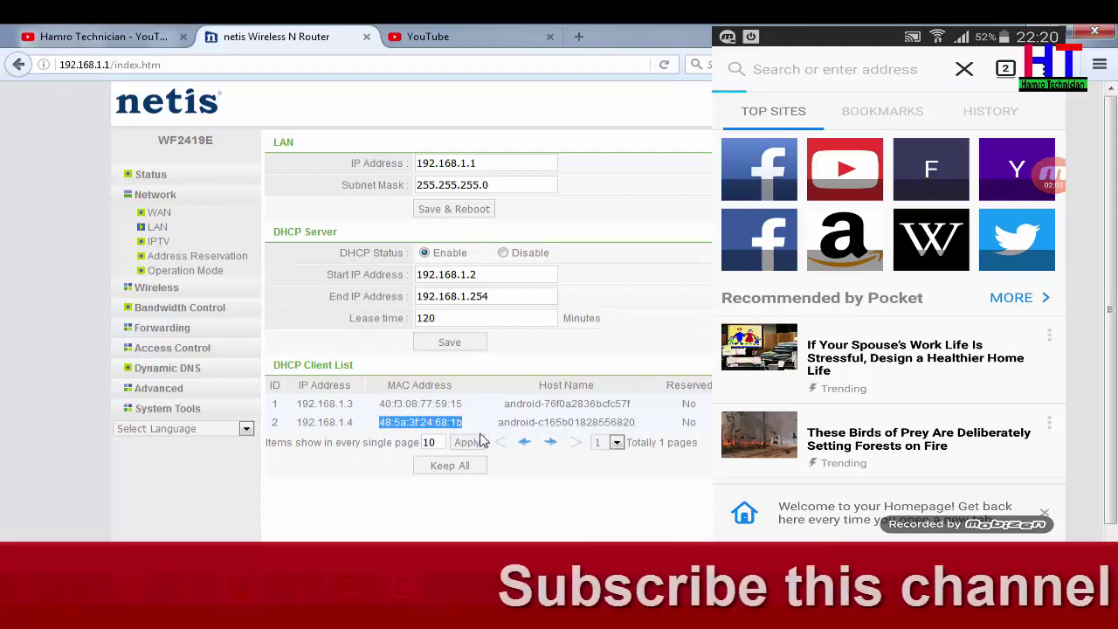
click(175, 348)
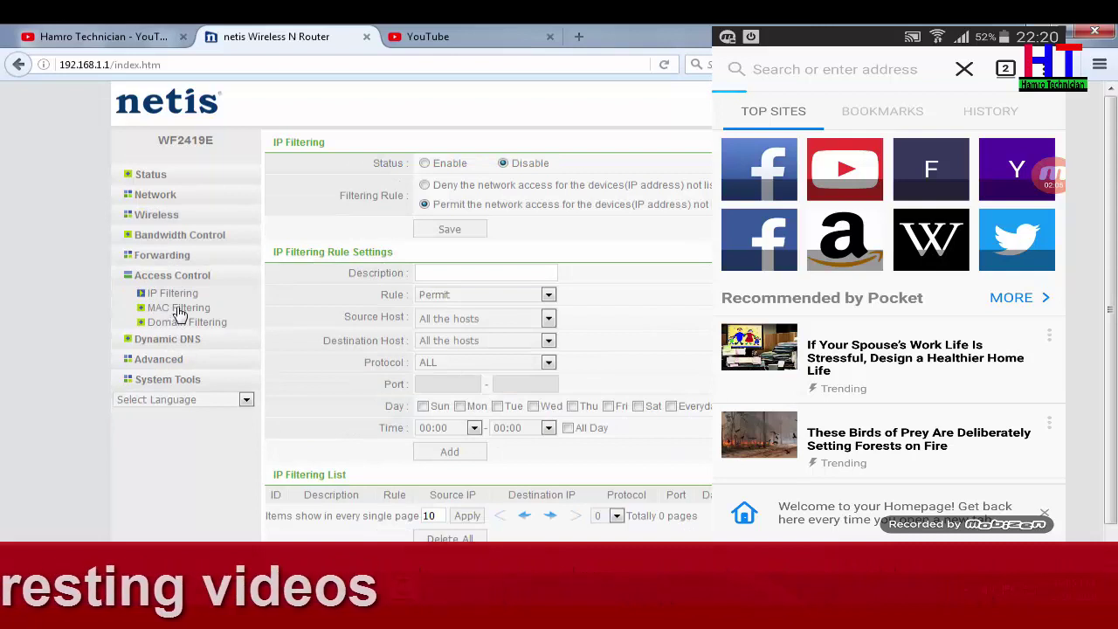
click(183, 308)
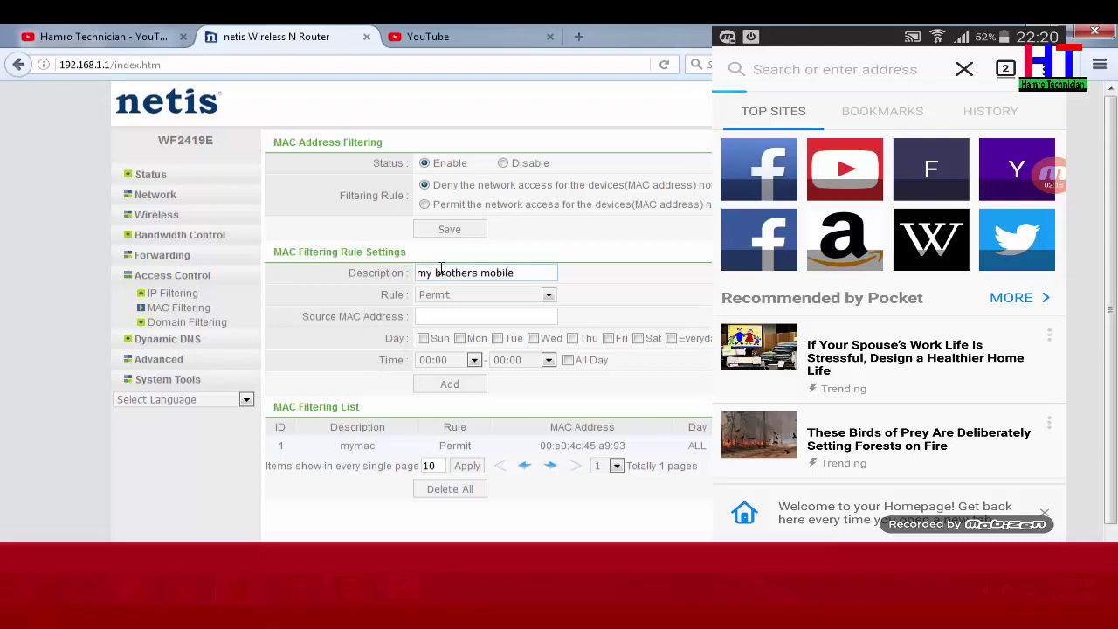
click(436, 315)
right_click(457, 316)
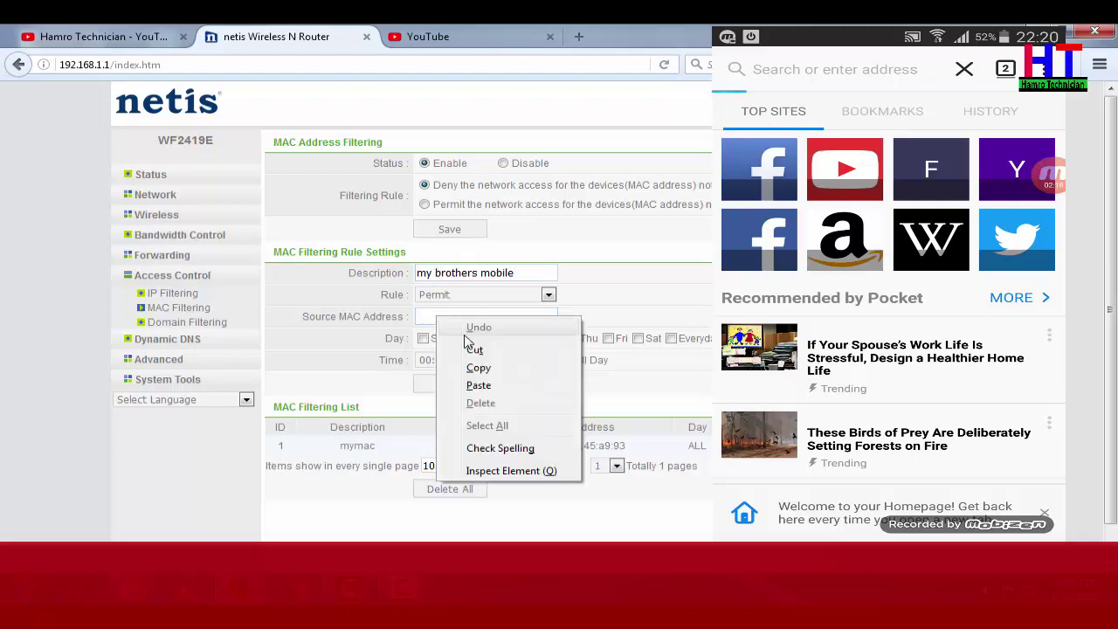
click(476, 381)
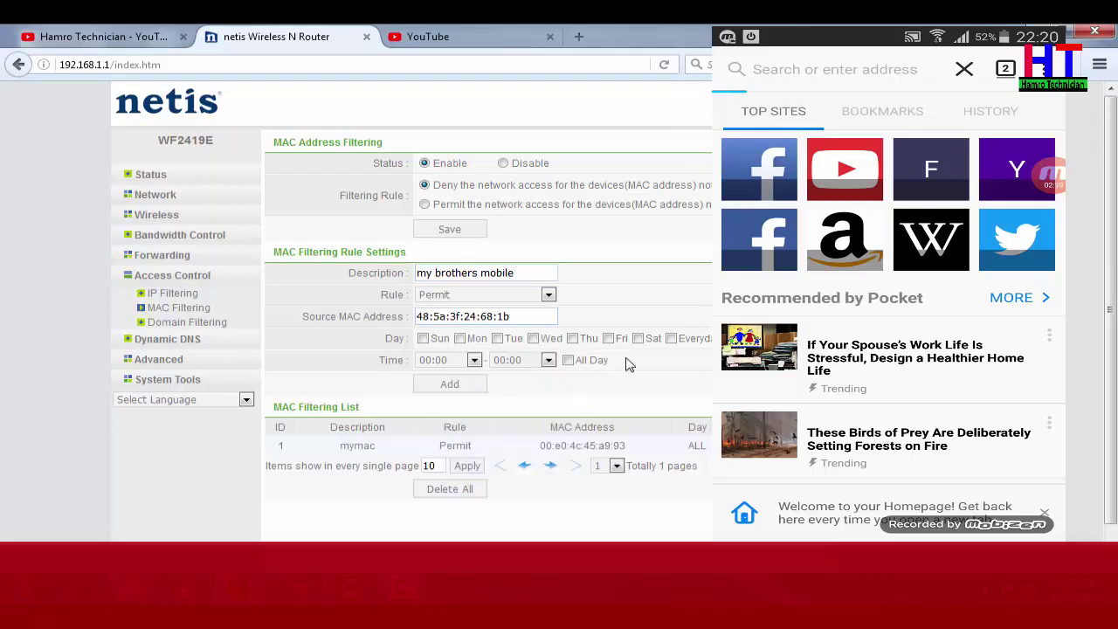
click(669, 339)
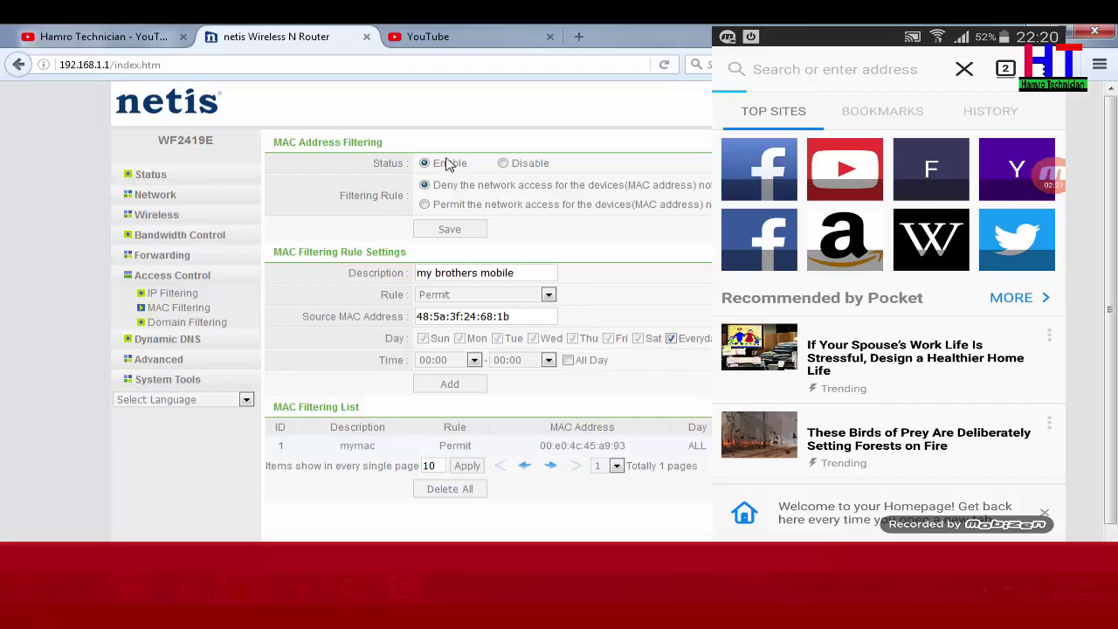
click(450, 385)
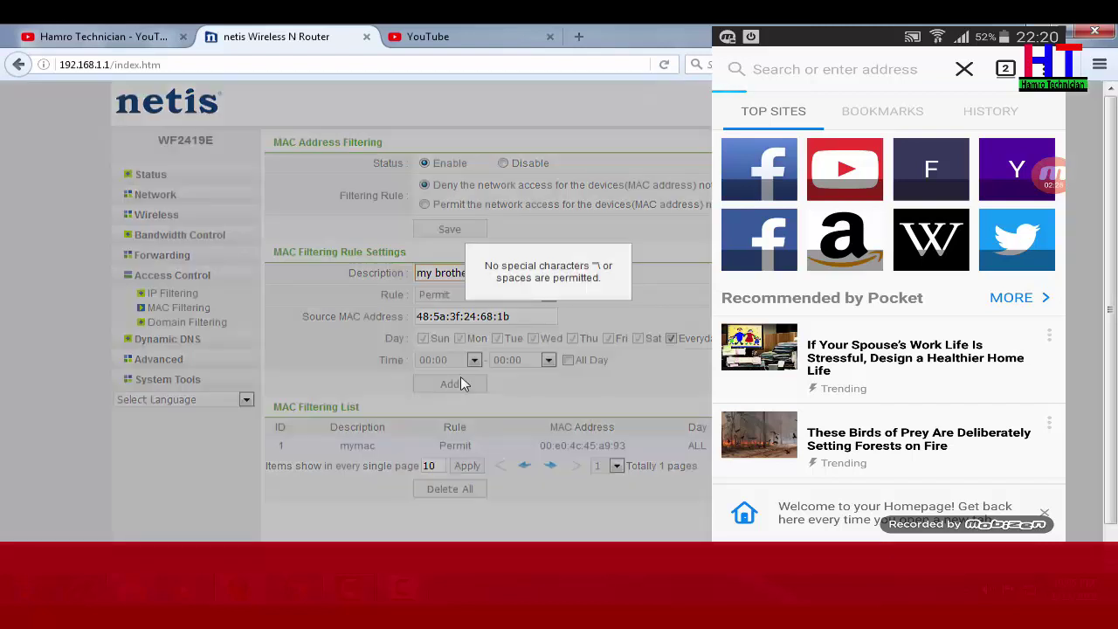
key(Return)
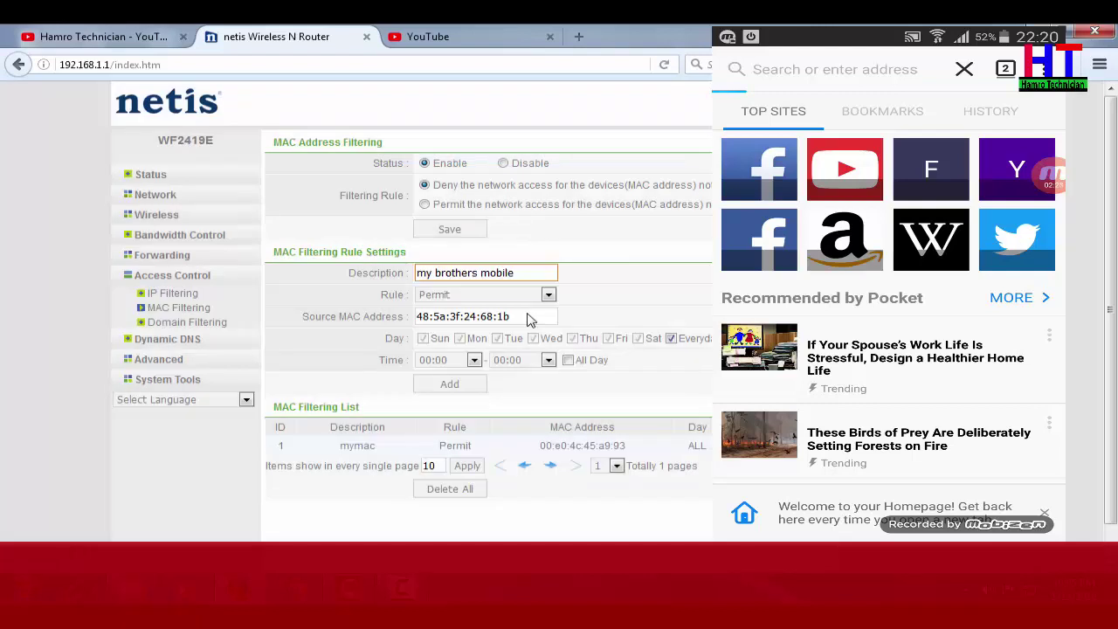
- Change the rule's description to mybrothersmobile without spaces and add the rule to the MAC filtering list
click(481, 272)
key(BackSpace)
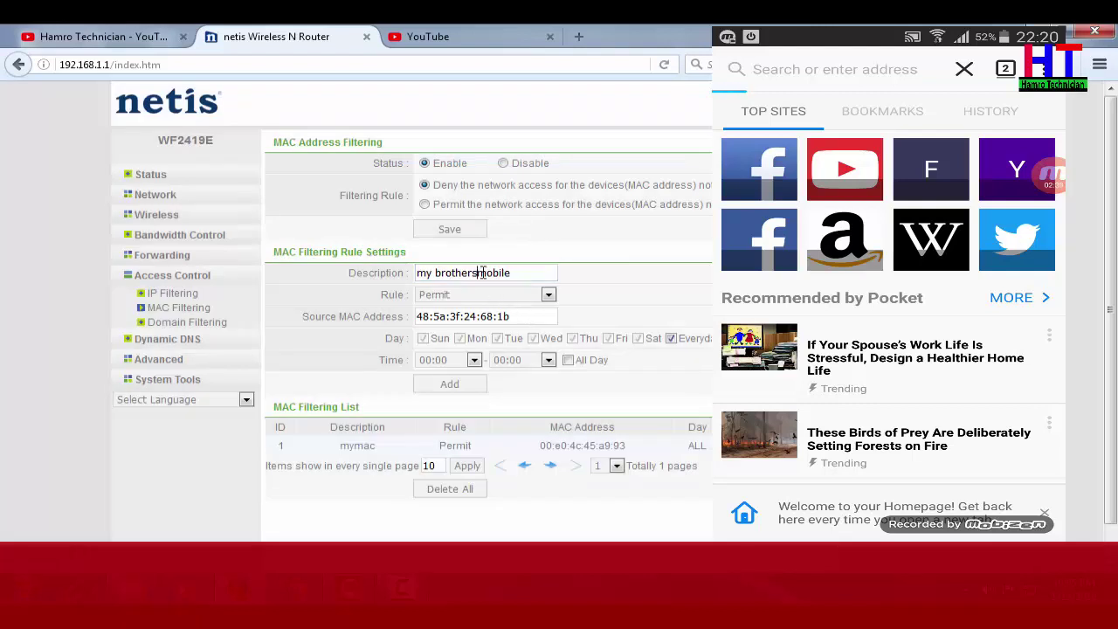
click(434, 272)
key(BackSpace)
click(450, 384)
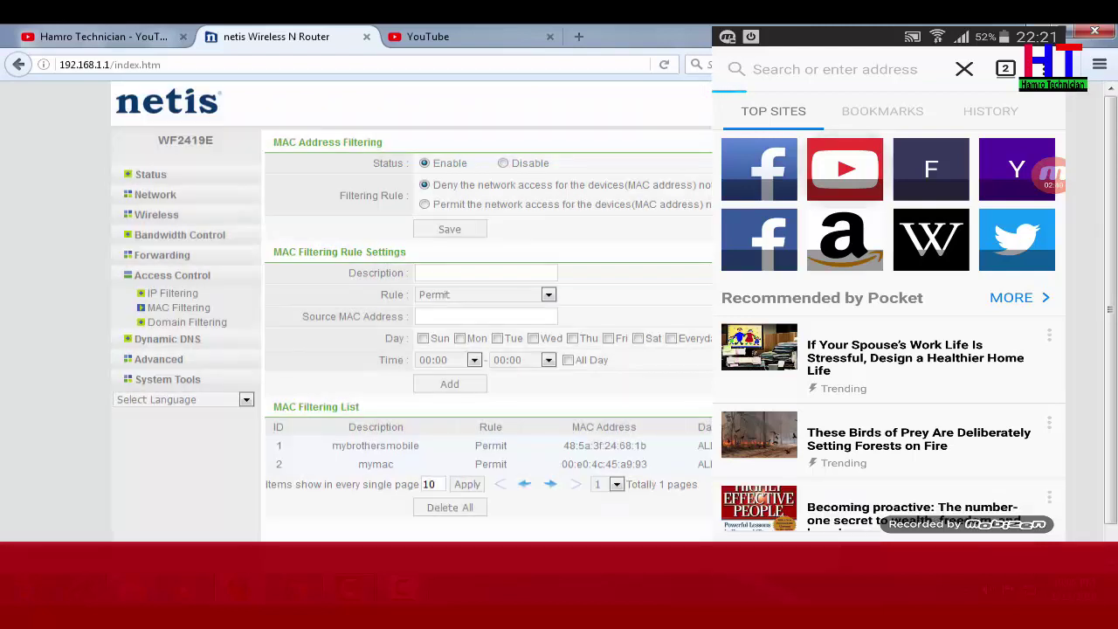
- Open YouTube in the phone's browser to test the phone's internet access
click(844, 169)
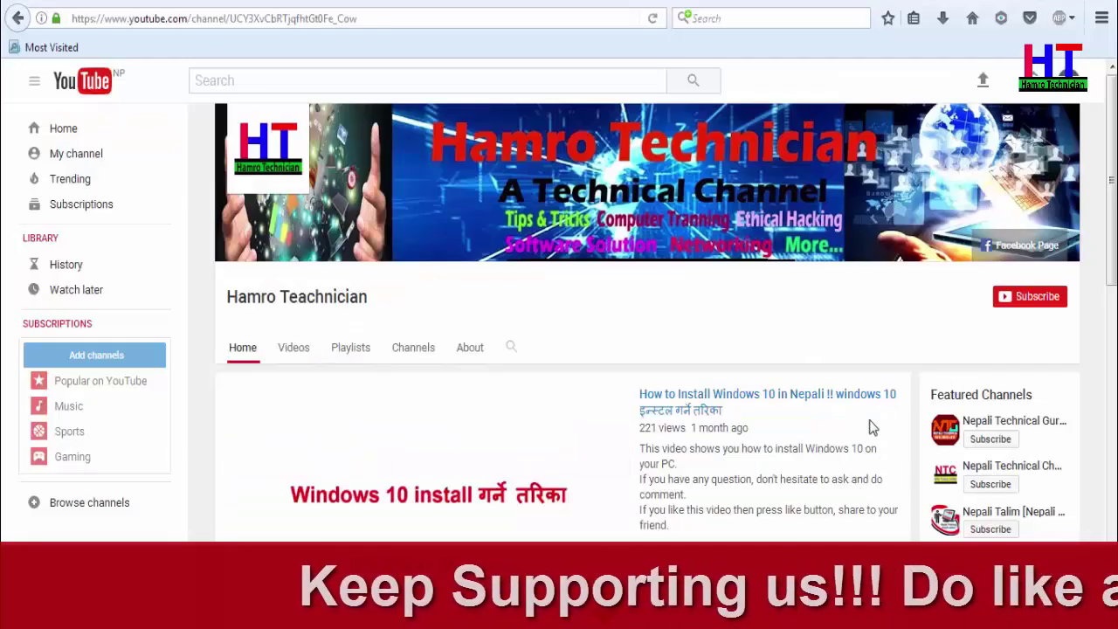
- Subscribe to the Hamro Teachnician YouTube channel and accept publicly shared subscriptions
click(1009, 298)
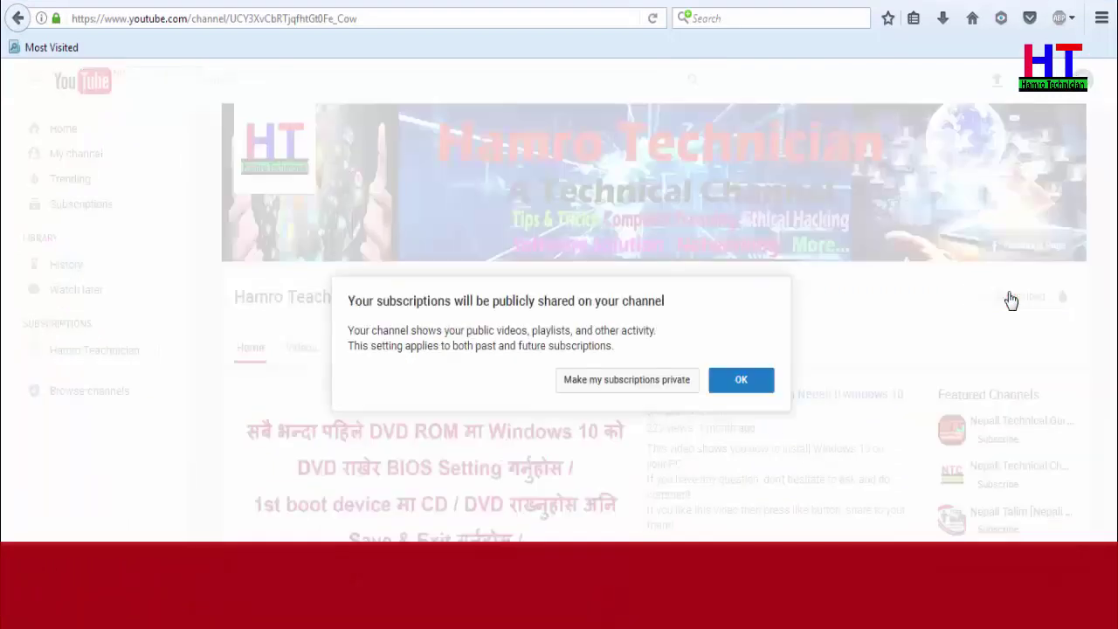
click(741, 384)
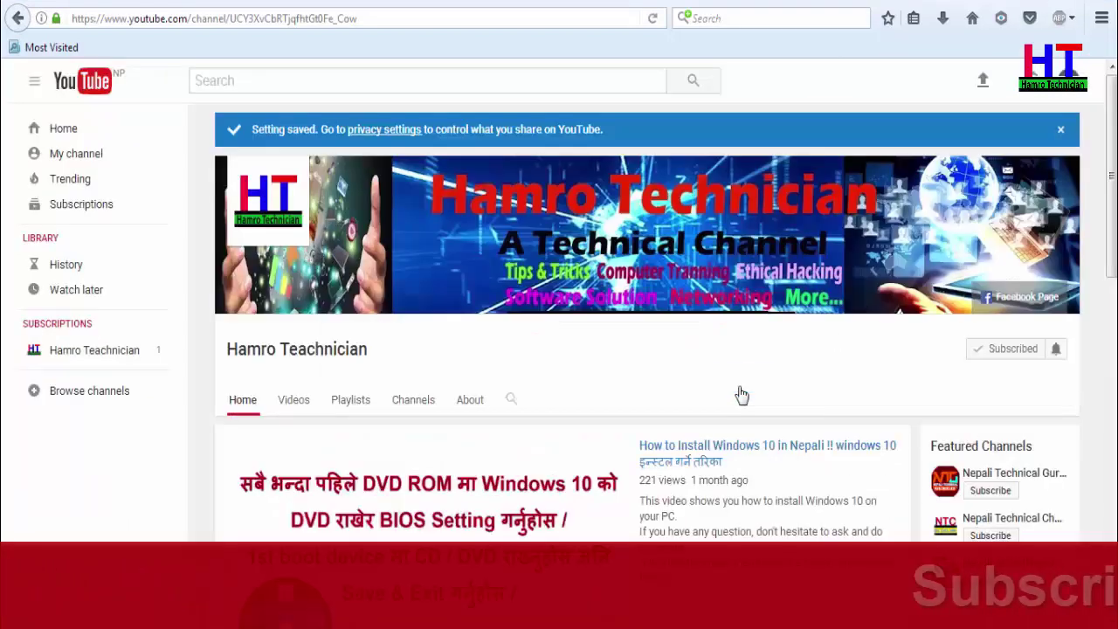